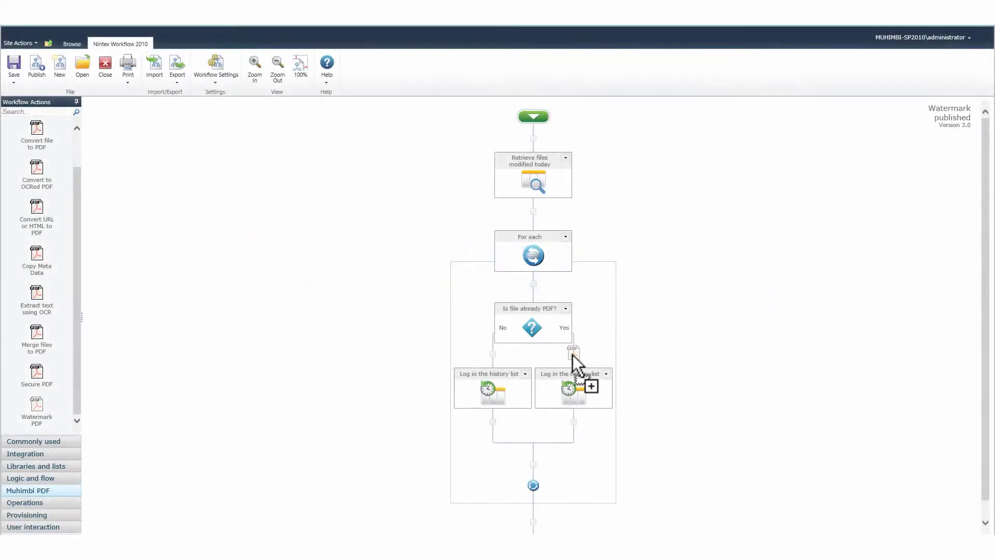
Step: Drop a Watermark PDF action into the Yes branch and open its Watermark type list
{"action": "left_click_drag", "start_coordinate": [37, 409], "coordinate": [572, 359]}
{"action": "left_click", "coordinate": [605, 374]}
{"action": "left_click", "coordinate": [580, 385]}
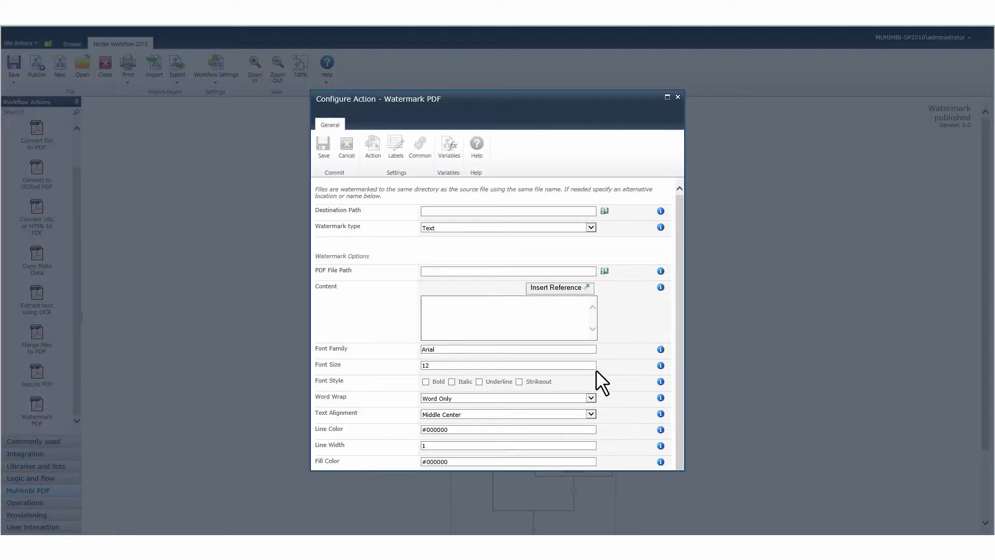
{"action": "left_click", "coordinate": [591, 226]}
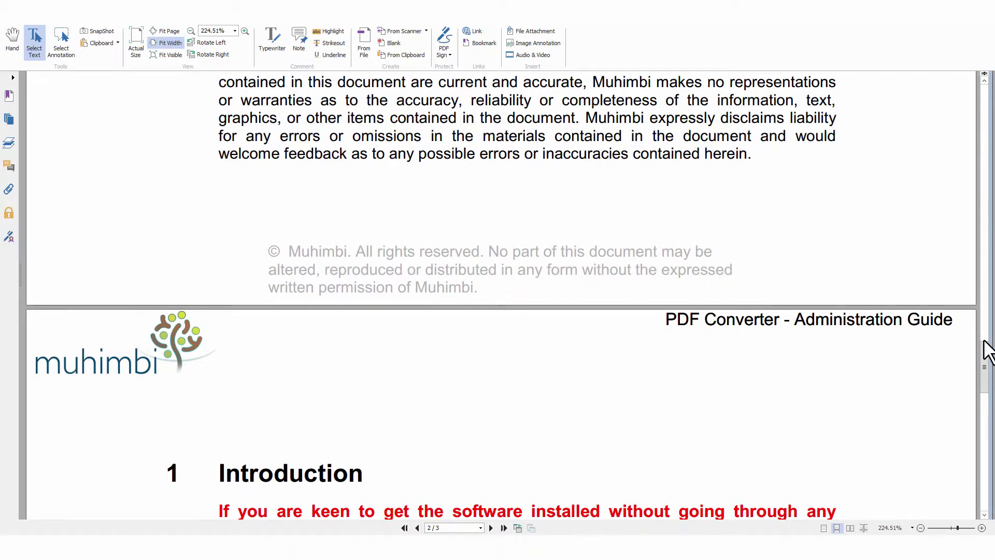
{"action": "left_click_drag", "start_coordinate": [984, 354], "coordinate": [971, 480]}
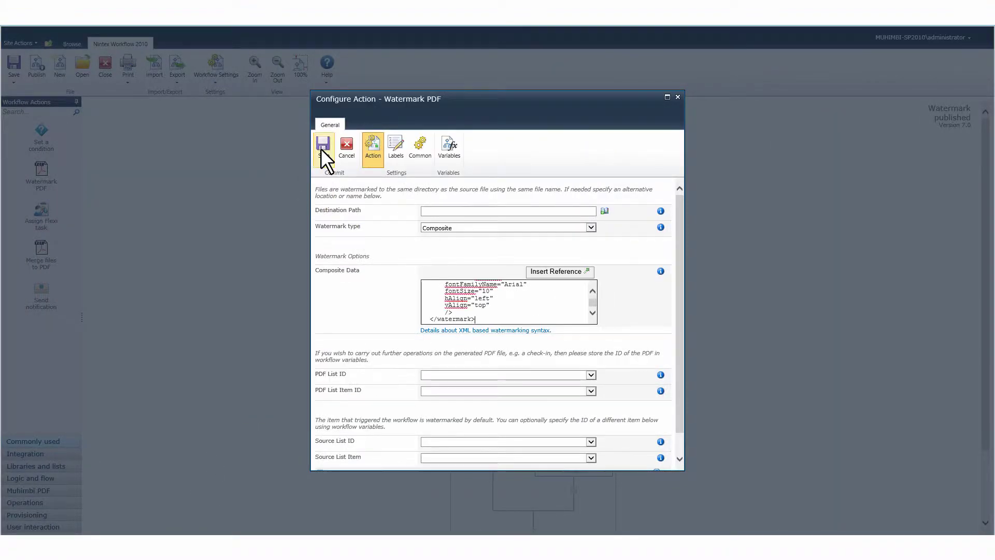
Step: Save the watermark action and copy the hidden text lines above Document Control
{"action": "left_click", "coordinate": [321, 149]}
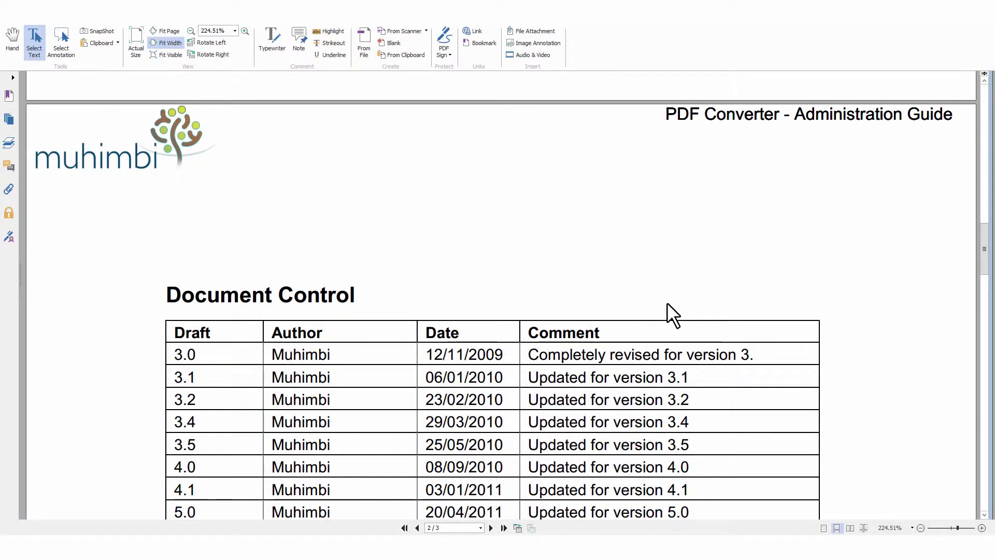
{"action": "left_click_drag", "start_coordinate": [667, 304], "coordinate": [364, 195]}
{"action": "right_click", "coordinate": [420, 235]}
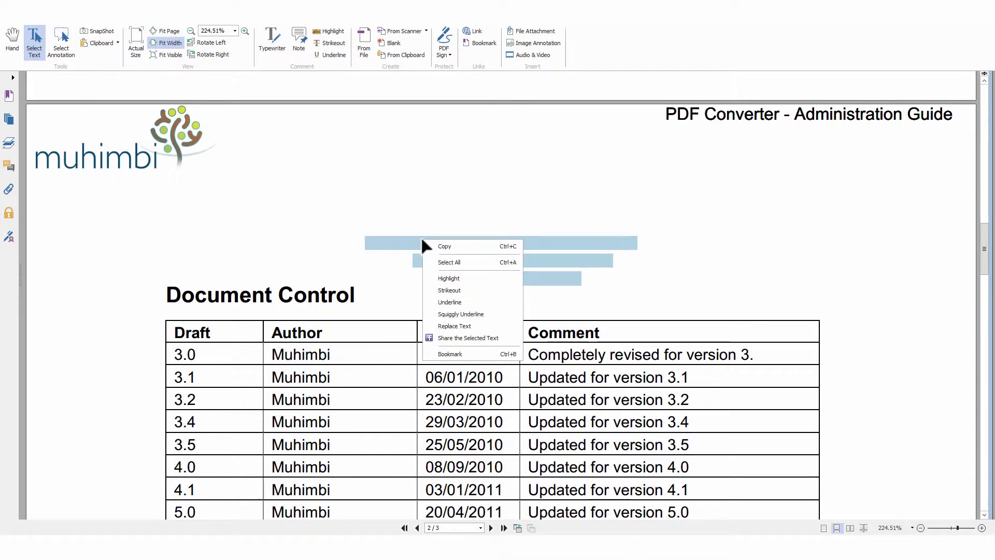
{"action": "left_click", "coordinate": [441, 247]}
{"action": "mouse_move", "coordinate": [149, 531]}
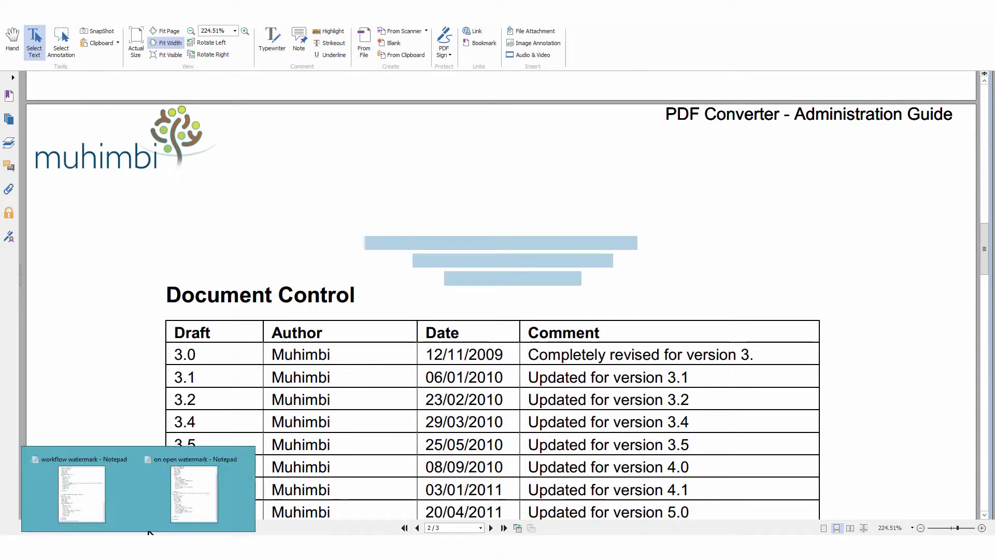
Step: Paste the copied hidden text into a blank Notepad document
{"action": "left_click", "coordinate": [104, 490]}
{"action": "right_click", "coordinate": [408, 163]}
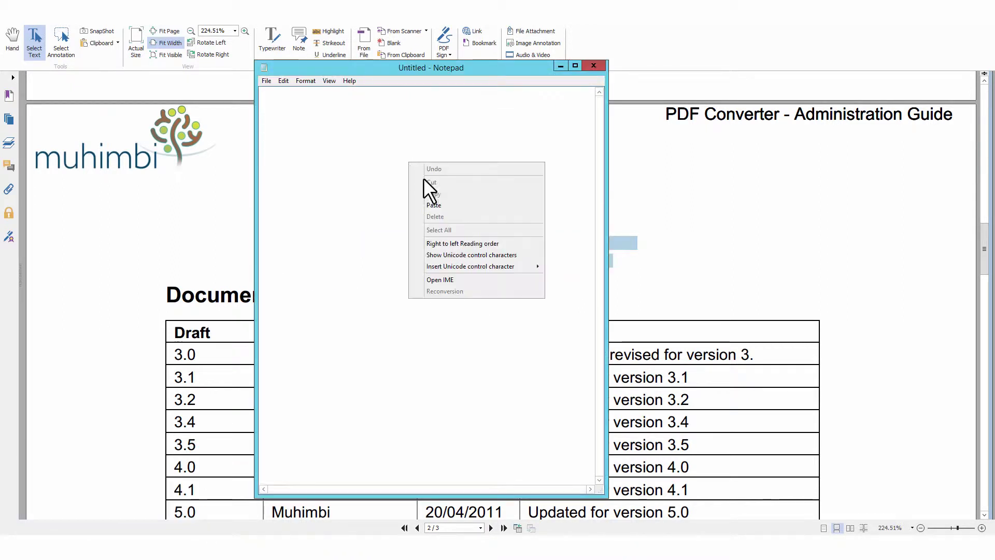
{"action": "left_click", "coordinate": [433, 204]}
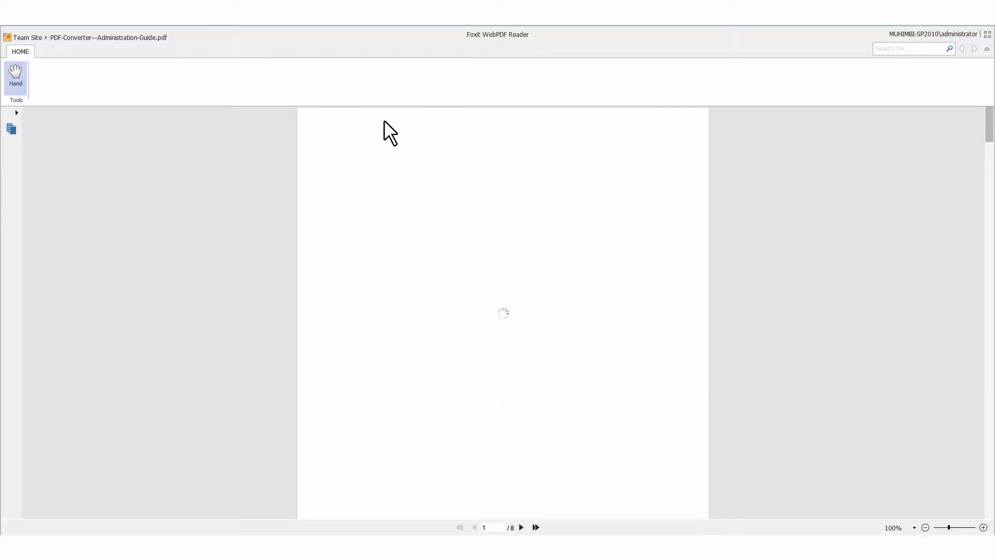
{"action": "scroll", "coordinate": [615, 326], "scroll_direction": "down", "scroll_amount": 2}
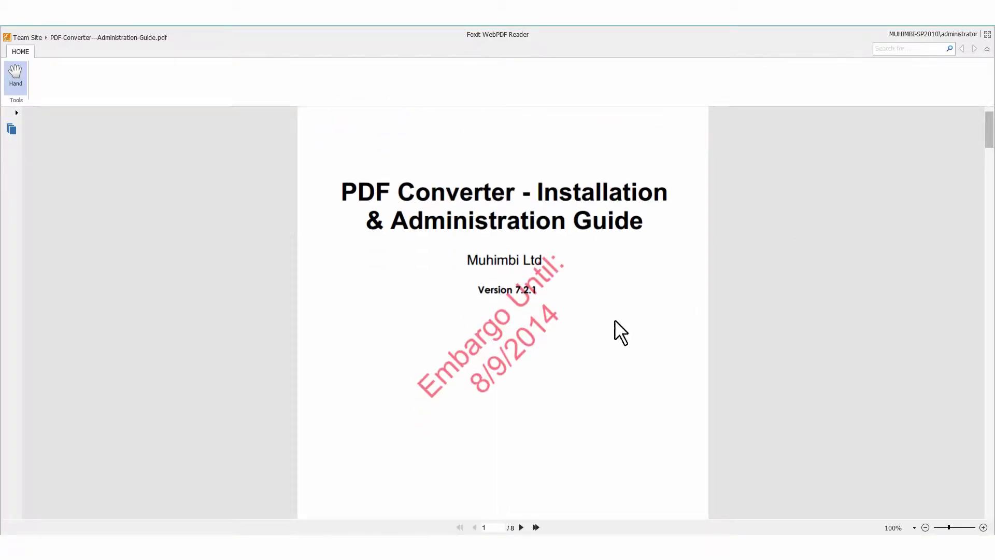
{"action": "scroll", "coordinate": [615, 320], "scroll_direction": "down", "scroll_amount": 2}
{"action": "scroll", "coordinate": [615, 320], "scroll_direction": "down", "scroll_amount": 2}
{"action": "scroll", "coordinate": [615, 320], "scroll_direction": "down", "scroll_amount": 3}
{"action": "scroll", "coordinate": [615, 320], "scroll_direction": "down", "scroll_amount": 3}
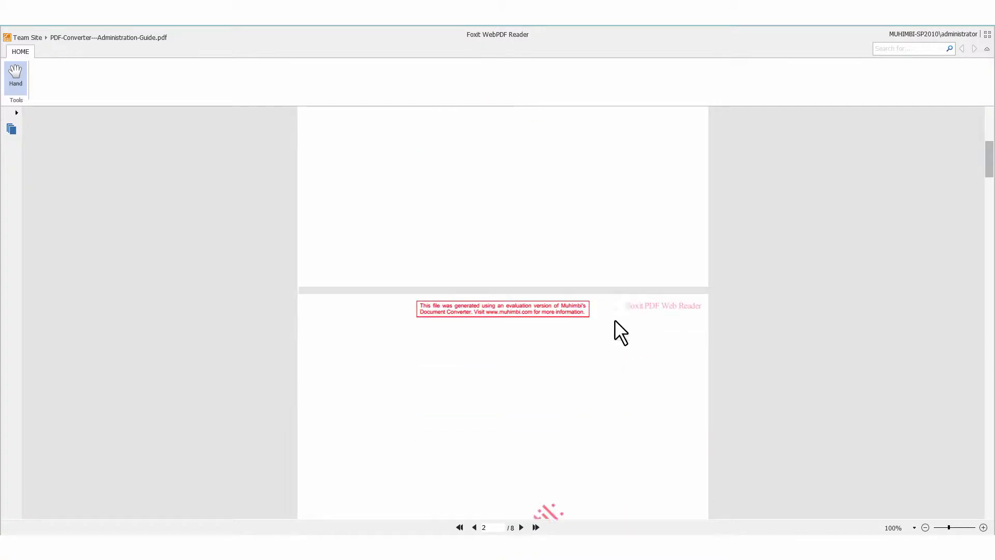
{"action": "scroll", "coordinate": [614, 321], "scroll_direction": "down", "scroll_amount": 3}
{"action": "scroll", "coordinate": [615, 321], "scroll_direction": "down", "scroll_amount": 2}
{"action": "scroll", "coordinate": [615, 320], "scroll_direction": "down", "scroll_amount": 2}
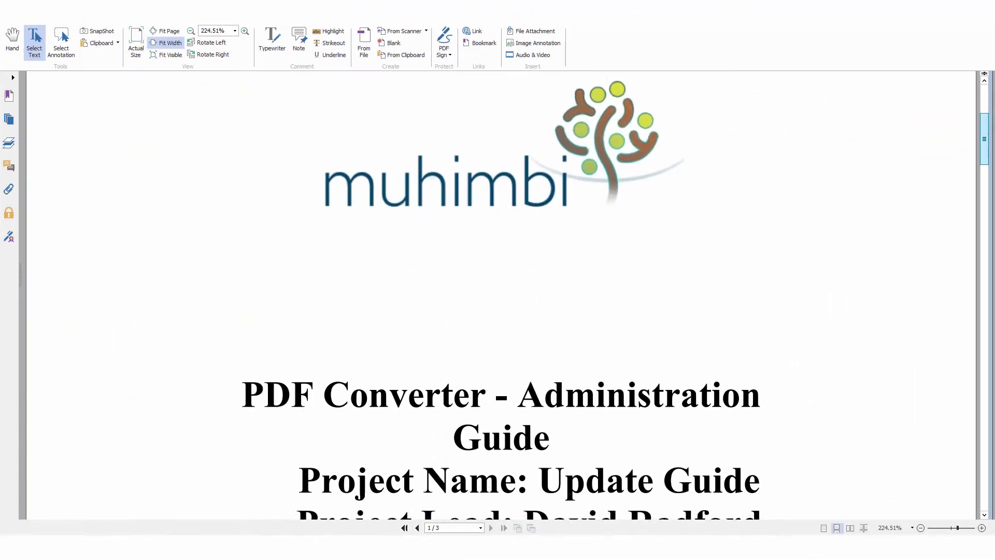
{"action": "left_click_drag", "start_coordinate": [992, 157], "coordinate": [993, 160]}
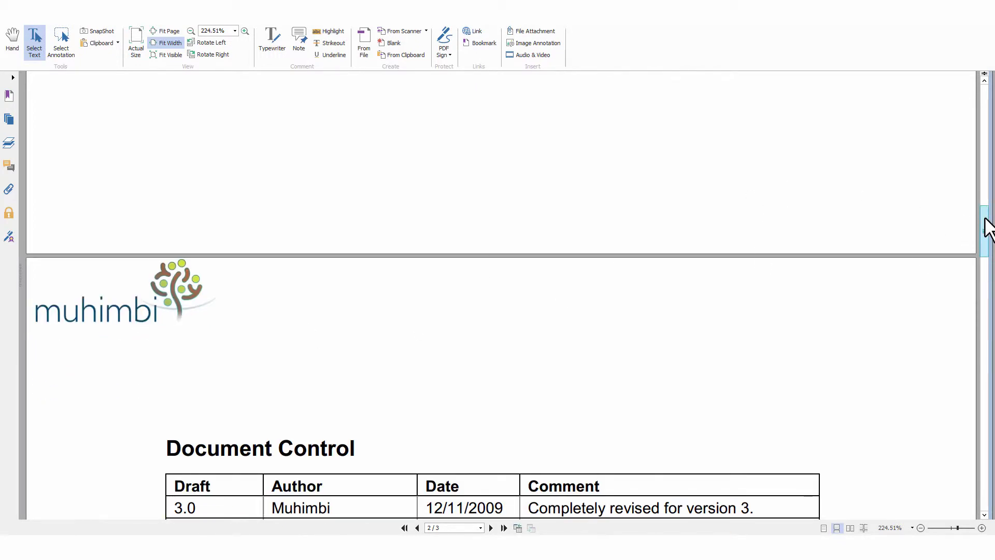
{"action": "left_click_drag", "start_coordinate": [988, 227], "coordinate": [987, 383]}
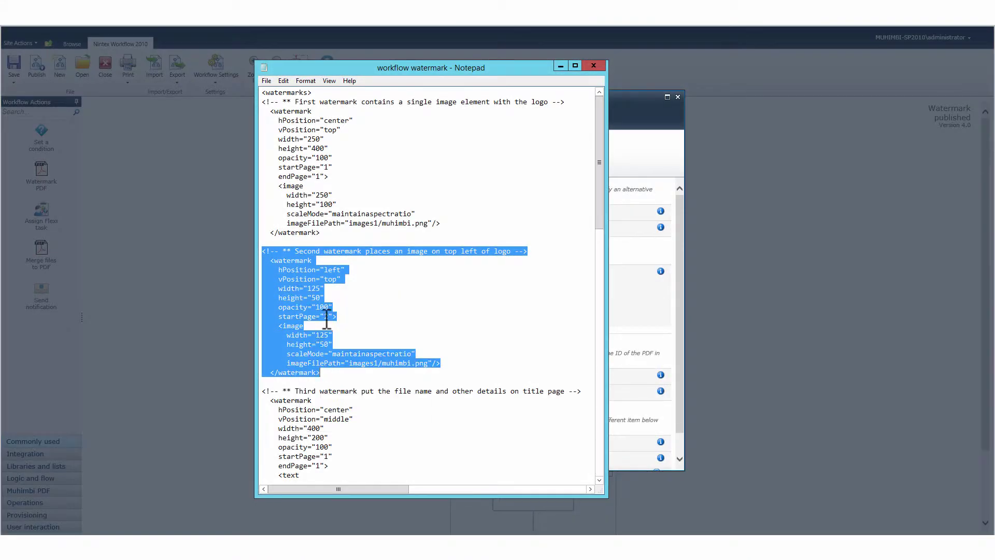
{"action": "left_click", "coordinate": [681, 226]}
{"action": "scroll", "coordinate": [591, 314], "scroll_direction": "down", "scroll_amount": 3}
{"action": "scroll", "coordinate": [591, 314], "scroll_direction": "down", "scroll_amount": 3}
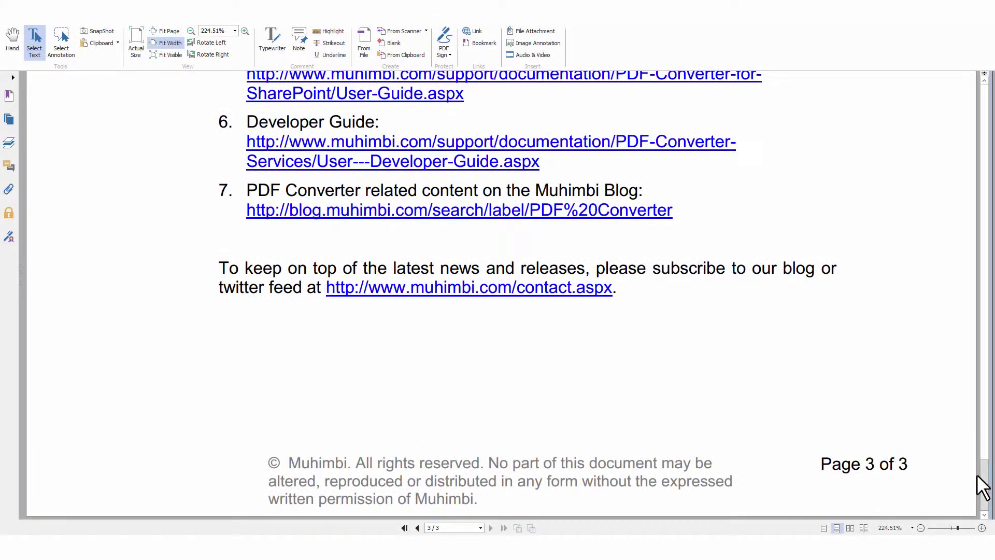
{"action": "left_click", "coordinate": [983, 376]}
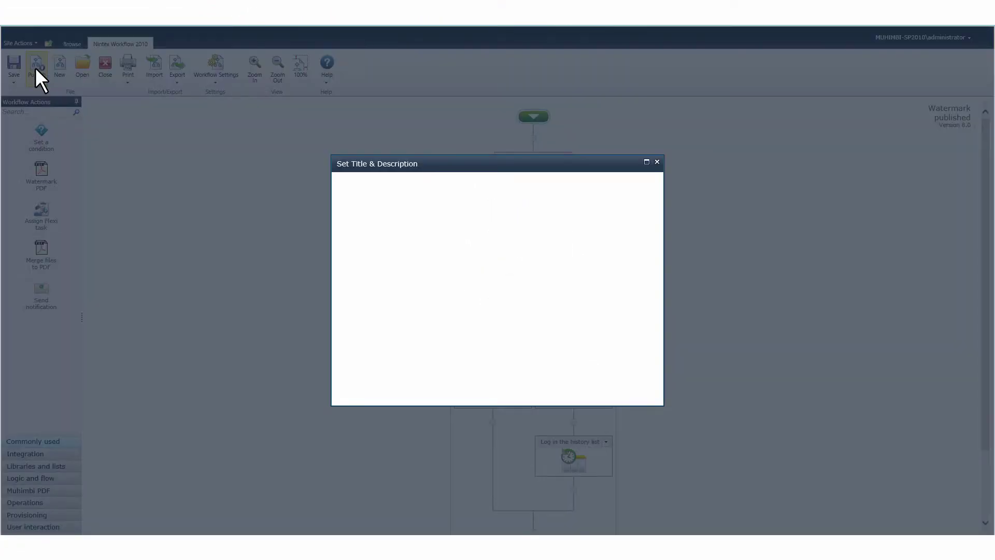
Step: Publish the workflow and copy the Fifth page-numbering watermark XML from Notepad
{"action": "left_click", "coordinate": [342, 210]}
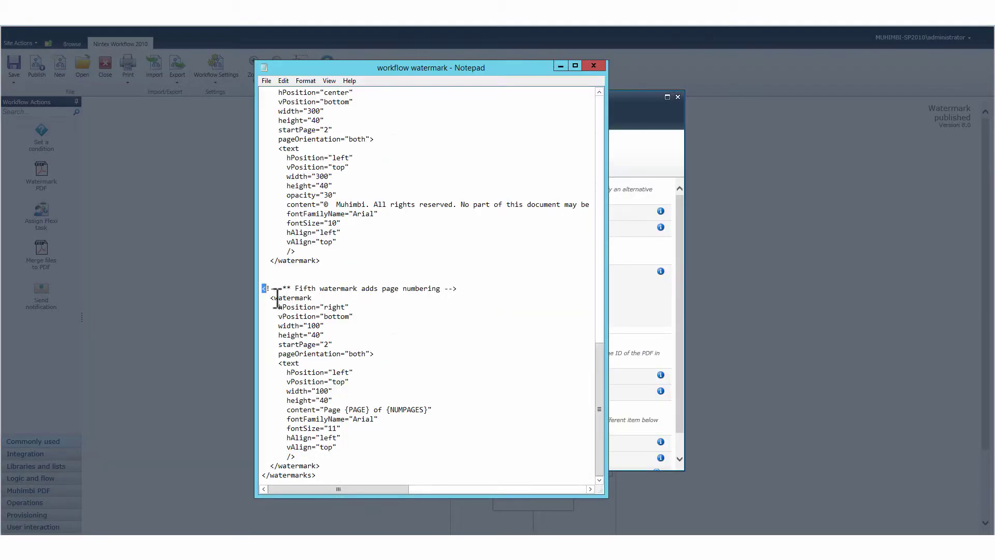
{"action": "left_click_drag", "start_coordinate": [262, 288], "coordinate": [334, 463]}
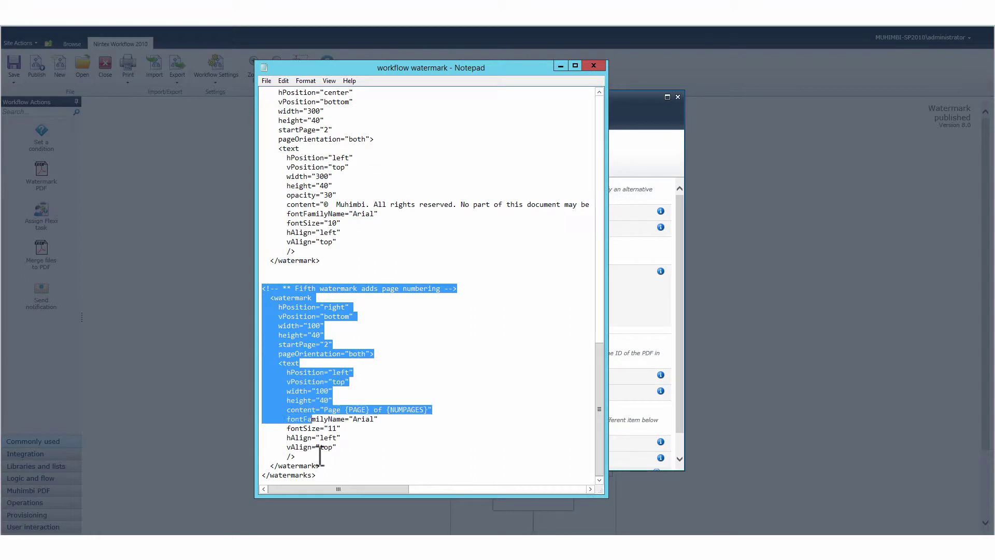
{"action": "right_click", "coordinate": [306, 401]}
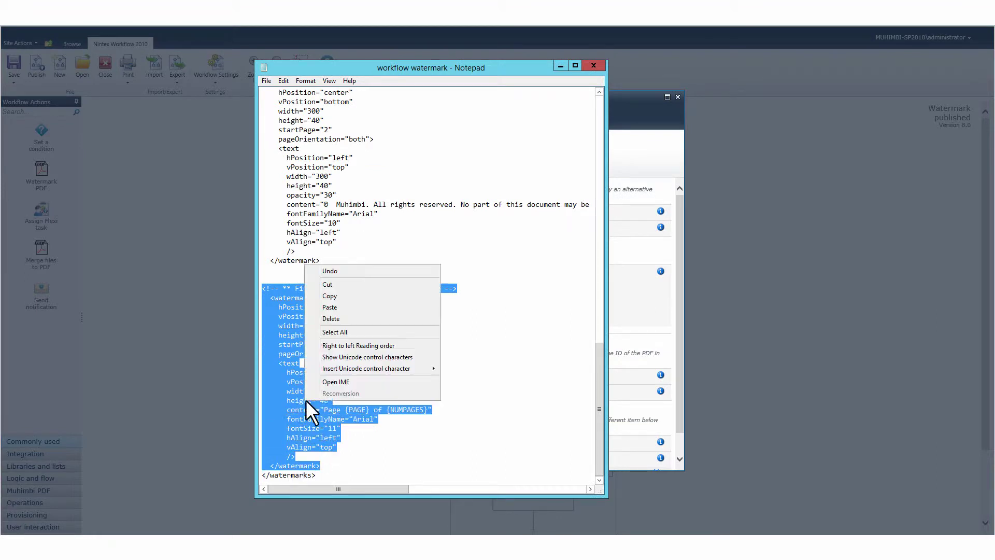
{"action": "left_click", "coordinate": [337, 298]}
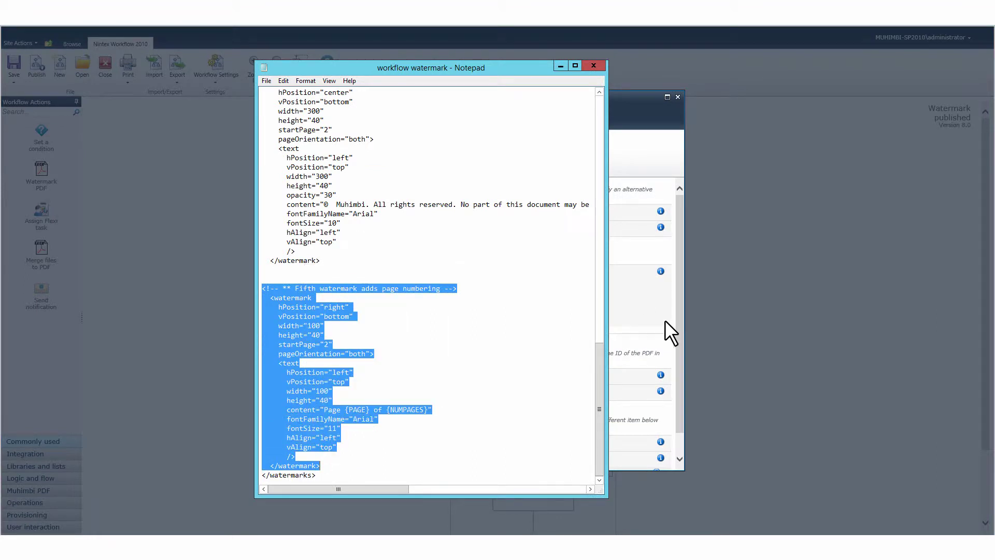
Step: Paste the page-numbering watermark XML at the end of the action's Composite Data
{"action": "left_click", "coordinate": [627, 314]}
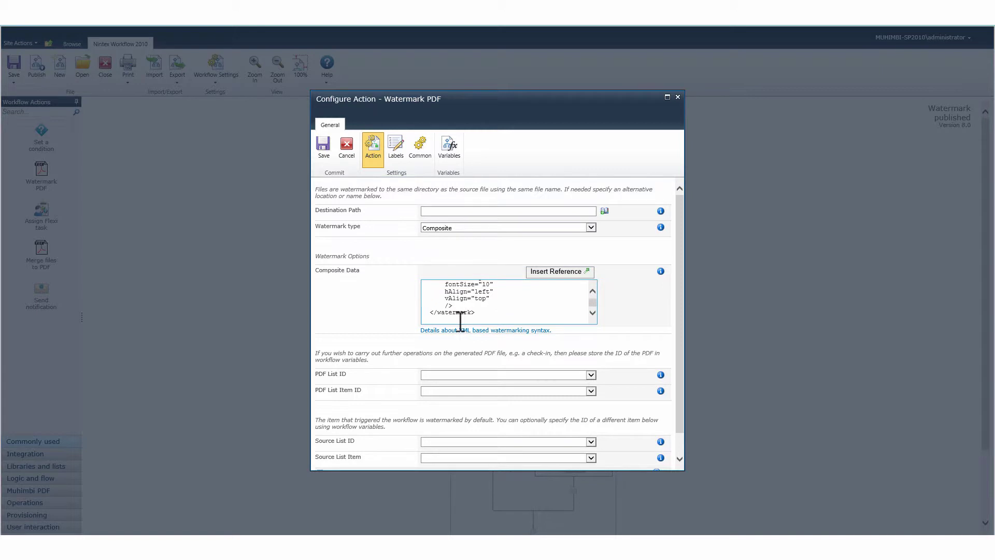
{"action": "left_click", "coordinate": [429, 318]}
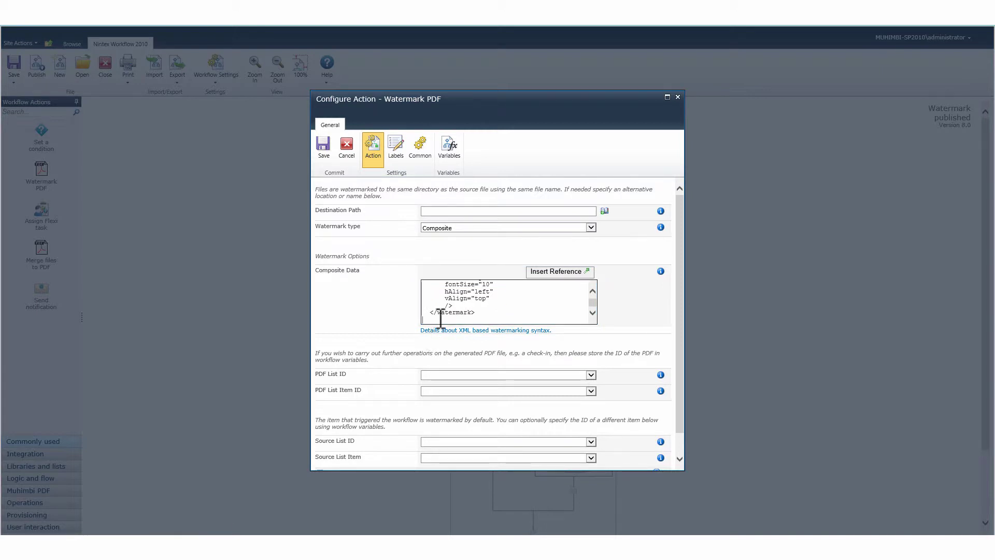
{"action": "key", "text": "ctrl+v"}
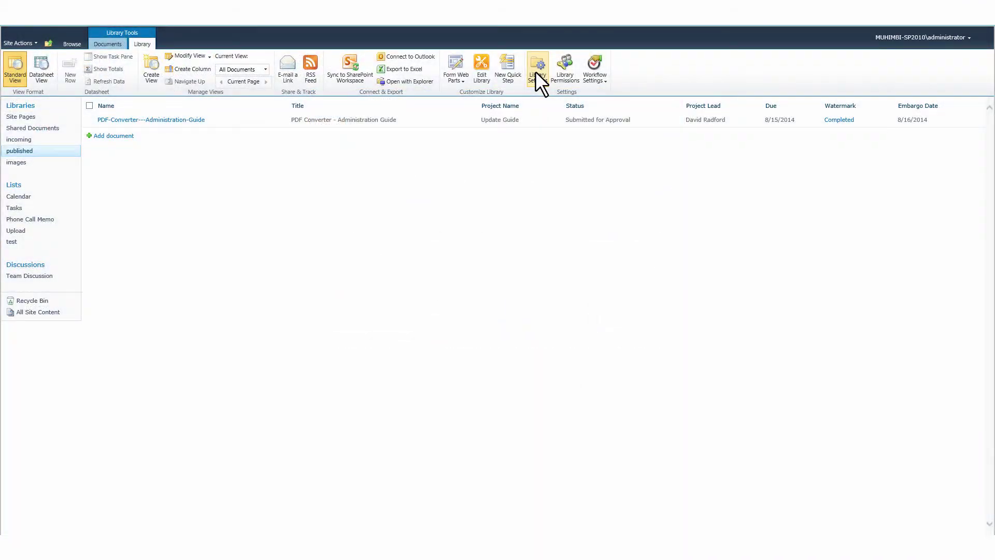
{"action": "left_click", "coordinate": [535, 71]}
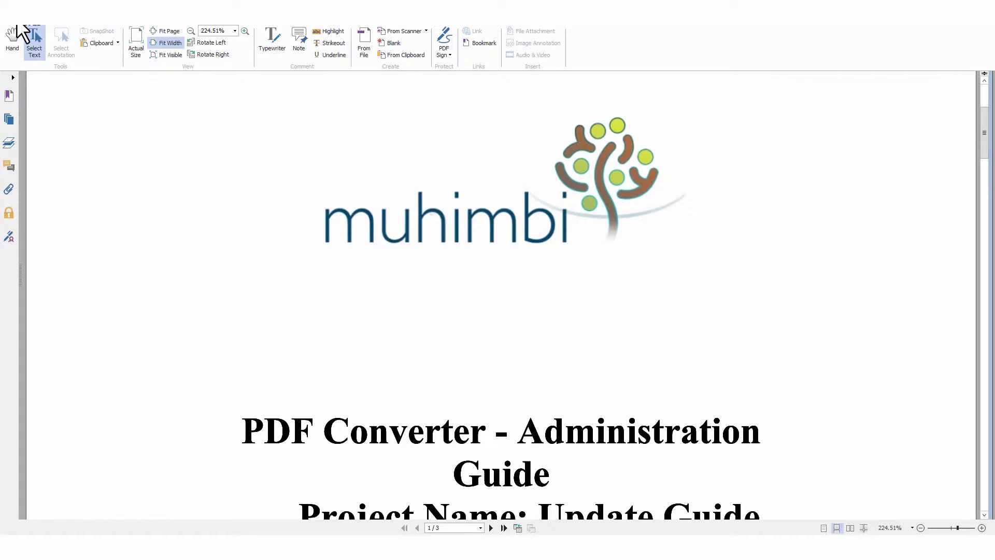
Step: Show the Security tab of the Administration Guide's document properties
{"action": "left_click", "coordinate": [18, 31]}
{"action": "left_click", "coordinate": [125, 122]}
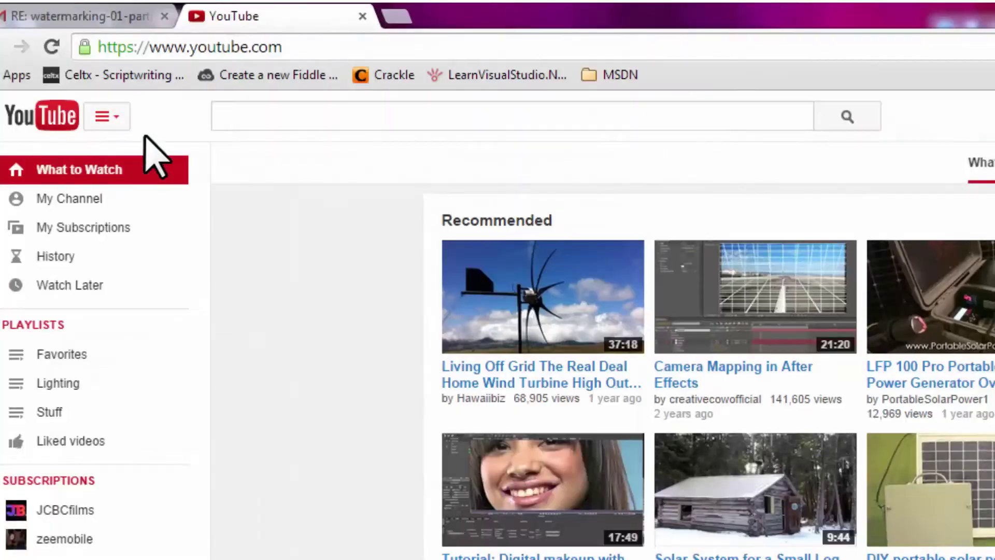
Step: Search YouTube for 'muhimbi'
{"action": "left_click", "coordinate": [253, 119]}
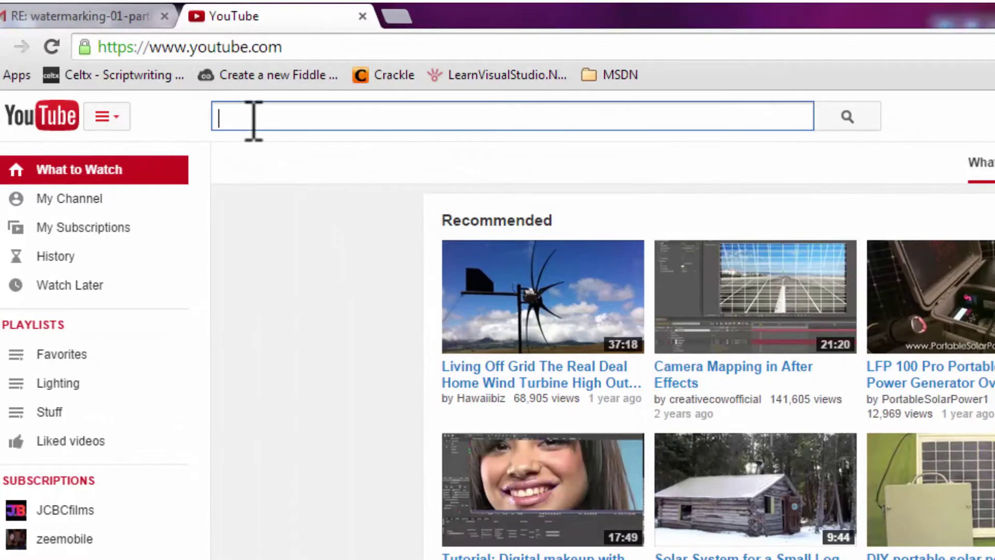
{"action": "type", "text": "muhimbi"}
{"action": "key", "text": "Return"}
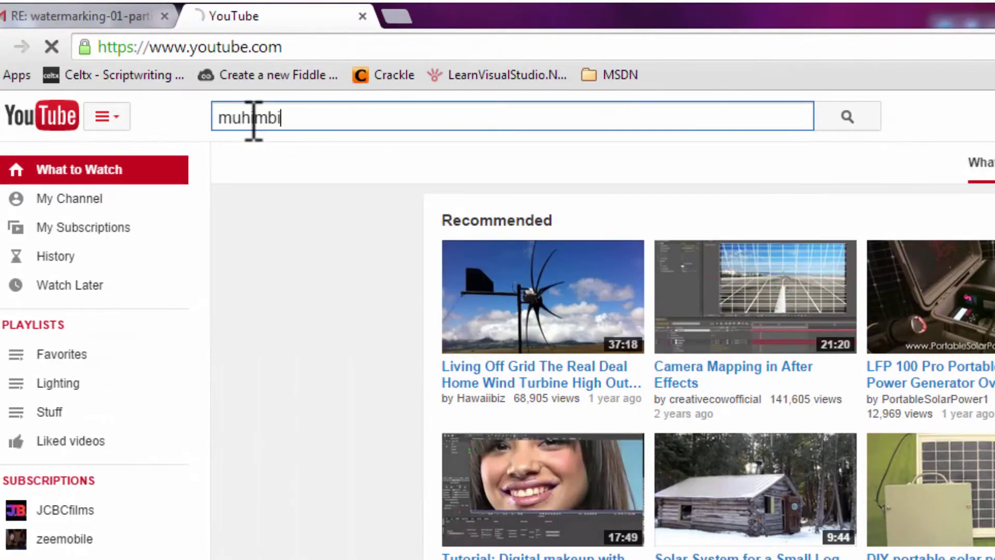